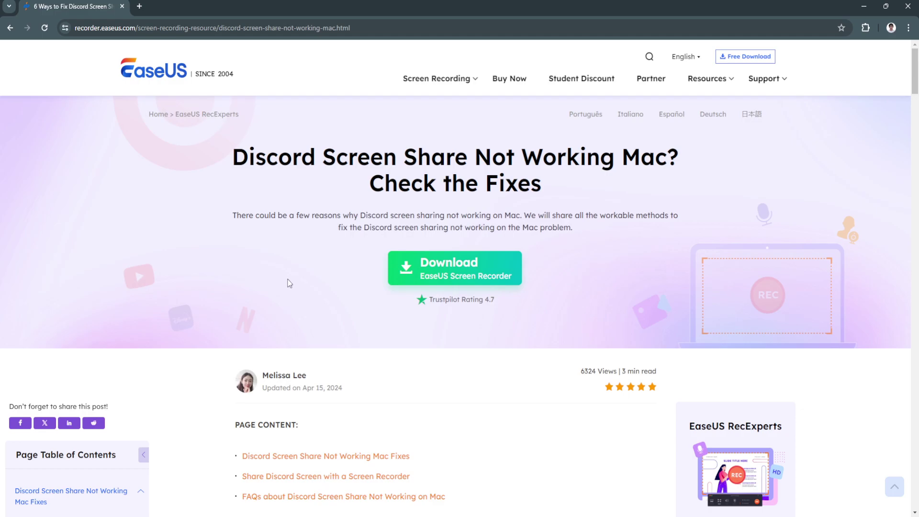
{"action": "scroll", "coordinate": [287, 283], "scroll_direction": "down", "scroll_amount": 1}
{"action": "scroll", "coordinate": [287, 283], "scroll_direction": "down", "scroll_amount": 3}
{"action": "scroll", "coordinate": [287, 283], "scroll_direction": "down", "scroll_amount": 3}
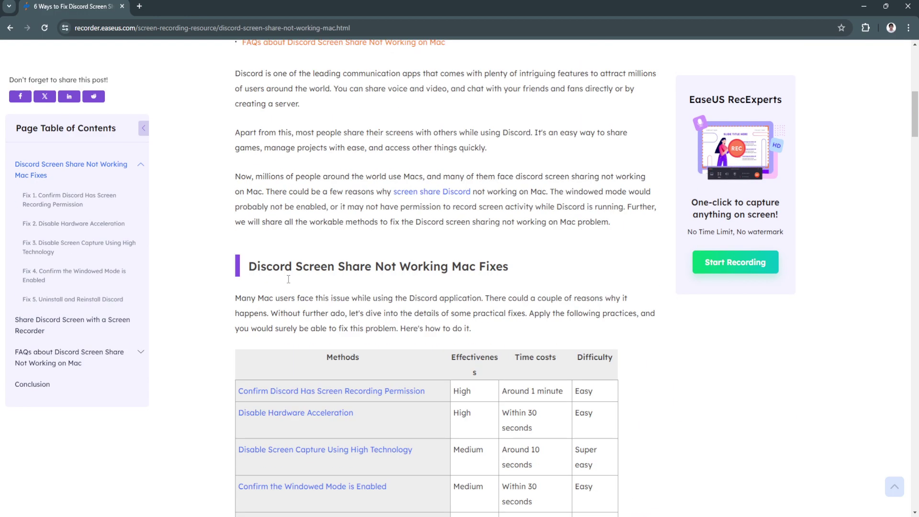
{"action": "scroll", "coordinate": [287, 283], "scroll_direction": "down", "scroll_amount": 3}
{"action": "scroll", "coordinate": [287, 283], "scroll_direction": "down", "scroll_amount": 1}
{"action": "scroll", "coordinate": [287, 281], "scroll_direction": "down", "scroll_amount": 1}
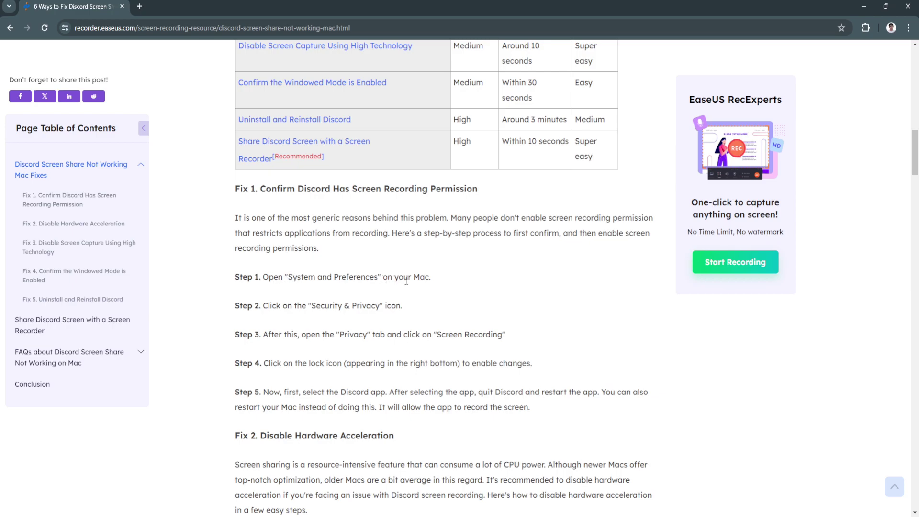
{"action": "scroll", "coordinate": [407, 281], "scroll_direction": "down", "scroll_amount": 1}
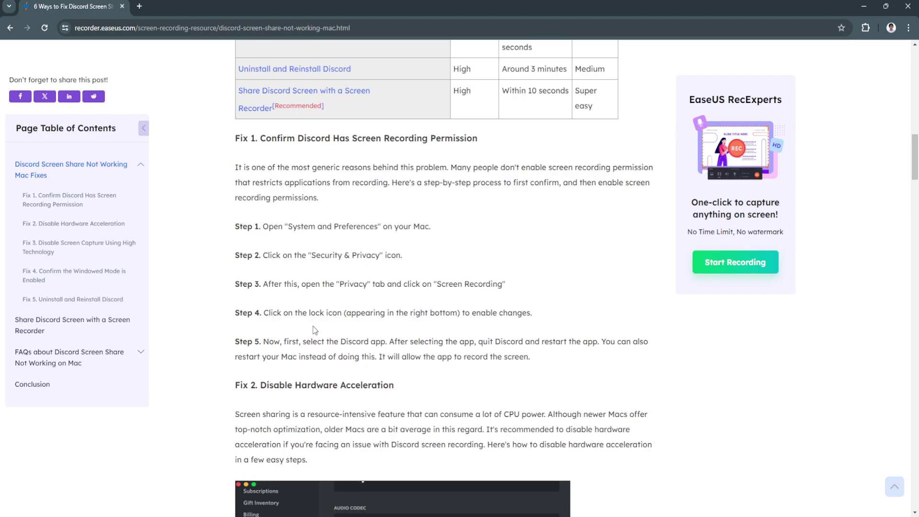
{"action": "scroll", "coordinate": [313, 329], "scroll_direction": "down", "scroll_amount": 1}
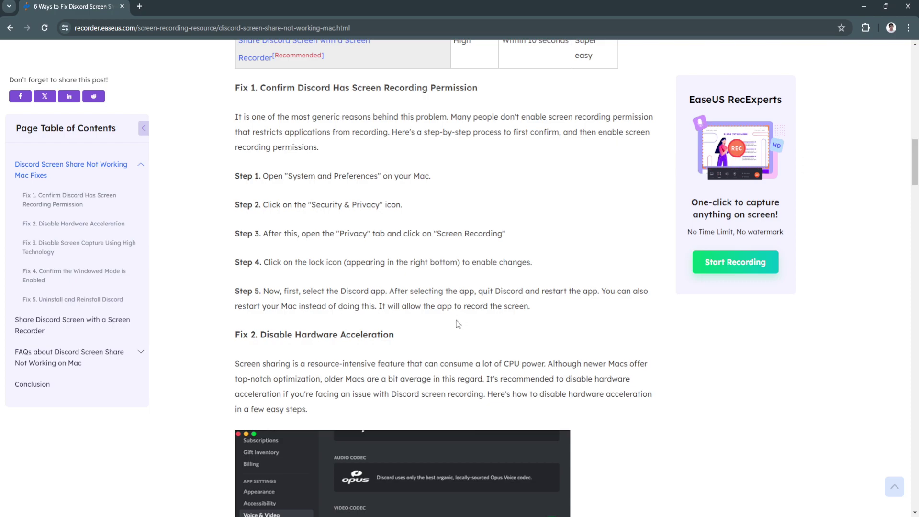
{"action": "scroll", "coordinate": [456, 320], "scroll_direction": "down", "scroll_amount": 2}
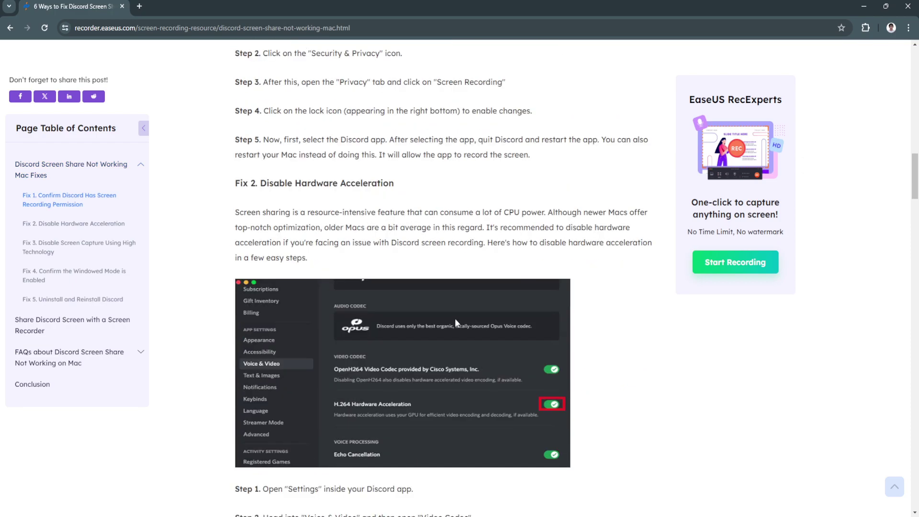
{"action": "scroll", "coordinate": [455, 323], "scroll_direction": "down", "scroll_amount": 1}
{"action": "scroll", "coordinate": [454, 323], "scroll_direction": "down", "scroll_amount": 1}
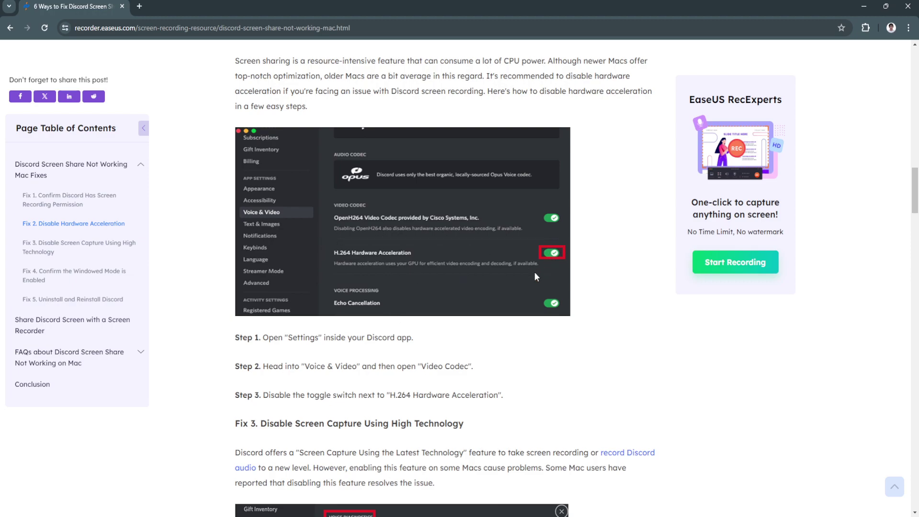
{"action": "scroll", "coordinate": [526, 249], "scroll_direction": "up", "scroll_amount": 1}
{"action": "scroll", "coordinate": [526, 249], "scroll_direction": "down", "scroll_amount": 1}
{"action": "scroll", "coordinate": [527, 252], "scroll_direction": "down", "scroll_amount": 2}
{"action": "scroll", "coordinate": [526, 251], "scroll_direction": "down", "scroll_amount": 1}
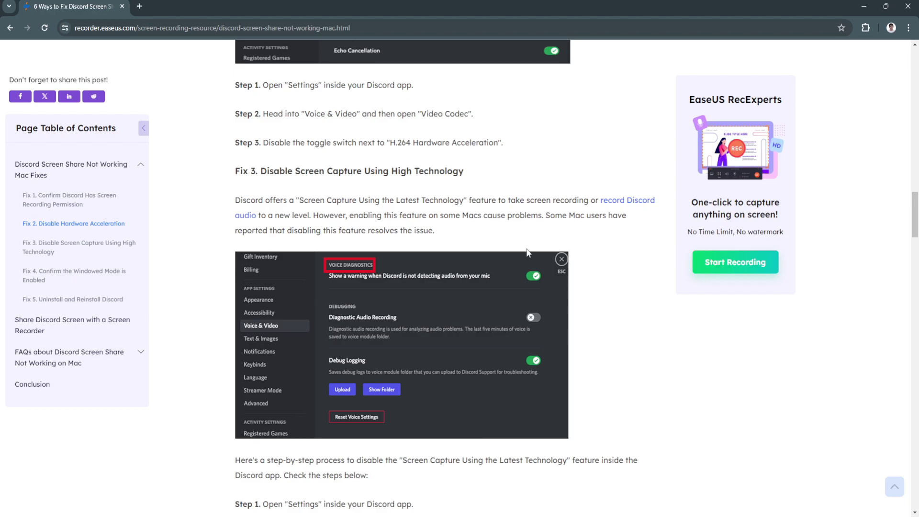
{"action": "scroll", "coordinate": [526, 252], "scroll_direction": "down", "scroll_amount": 2}
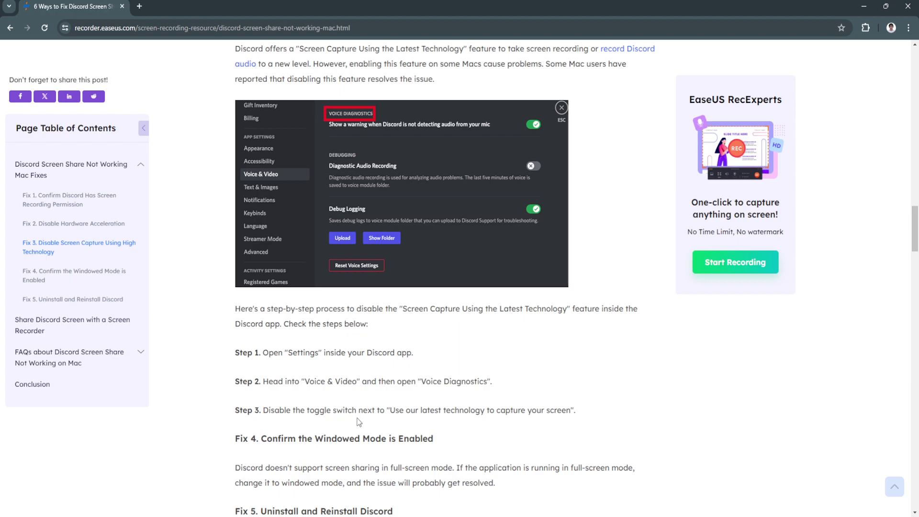
Highlight the Fix 3 Step 3 line, then clear the selection, with Fix 4 visible below.
{"action": "left_click_drag", "start_coordinate": [390, 412], "coordinate": [575, 414]}
{"action": "left_click", "coordinate": [570, 377]}
{"action": "scroll", "coordinate": [508, 386], "scroll_direction": "down", "scroll_amount": 1}
{"action": "scroll", "coordinate": [508, 385], "scroll_direction": "down", "scroll_amount": 1}
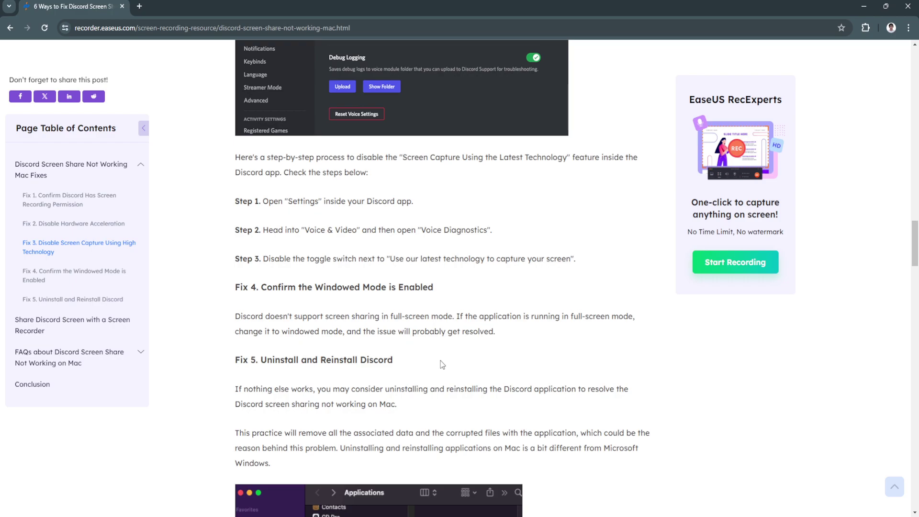
{"action": "scroll", "coordinate": [434, 355], "scroll_direction": "down", "scroll_amount": 2}
{"action": "scroll", "coordinate": [440, 366], "scroll_direction": "down", "scroll_amount": 1}
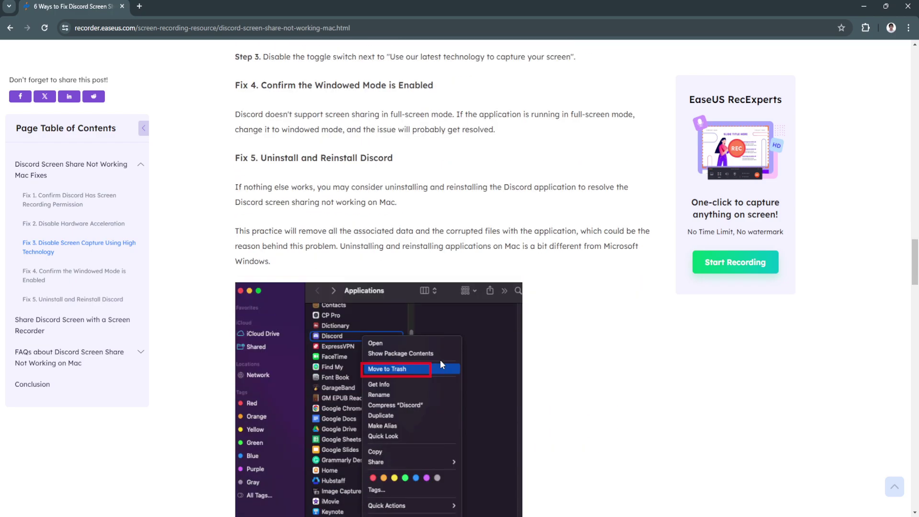
{"action": "scroll", "coordinate": [440, 365], "scroll_direction": "down", "scroll_amount": 2}
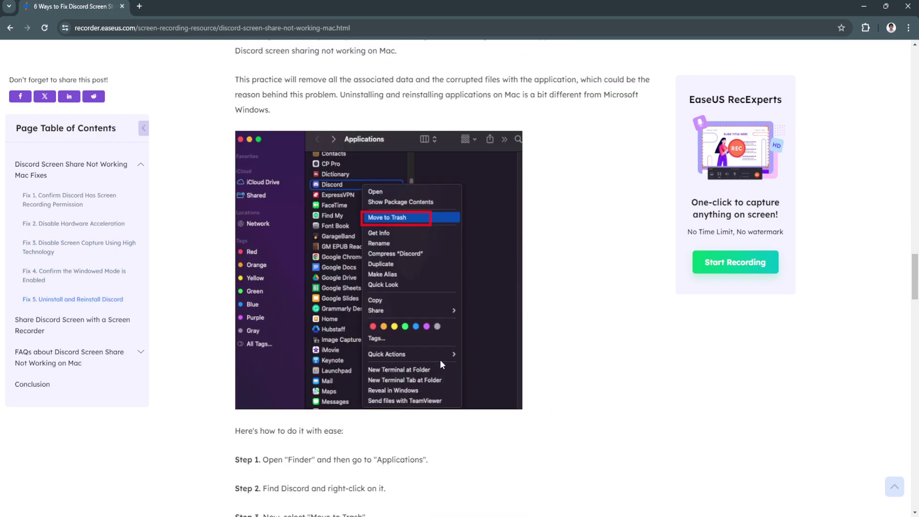
{"action": "scroll", "coordinate": [440, 365], "scroll_direction": "down", "scroll_amount": 1}
{"action": "scroll", "coordinate": [440, 365], "scroll_direction": "down", "scroll_amount": 2}
{"action": "scroll", "coordinate": [441, 365], "scroll_direction": "down", "scroll_amount": 1}
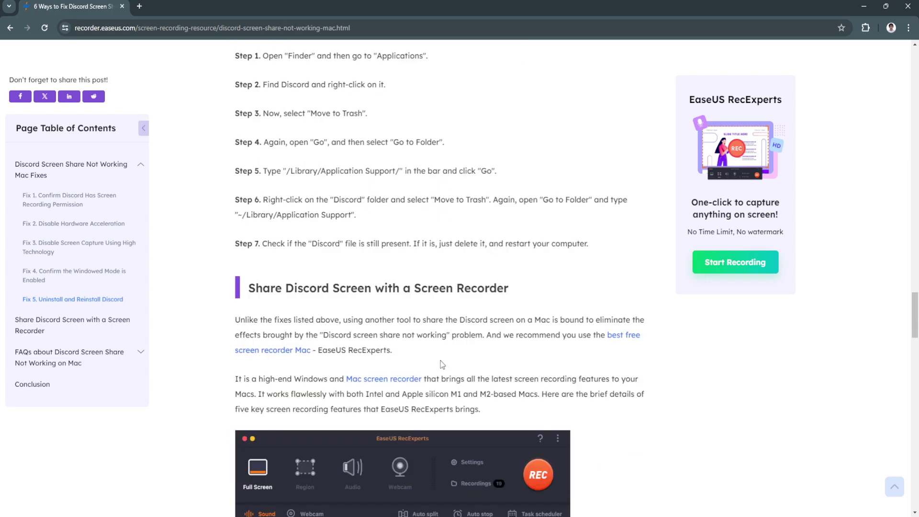
{"action": "scroll", "coordinate": [441, 365], "scroll_direction": "up", "scroll_amount": 2}
{"action": "scroll", "coordinate": [440, 364], "scroll_direction": "up", "scroll_amount": 4}
{"action": "scroll", "coordinate": [439, 364], "scroll_direction": "up", "scroll_amount": 2}
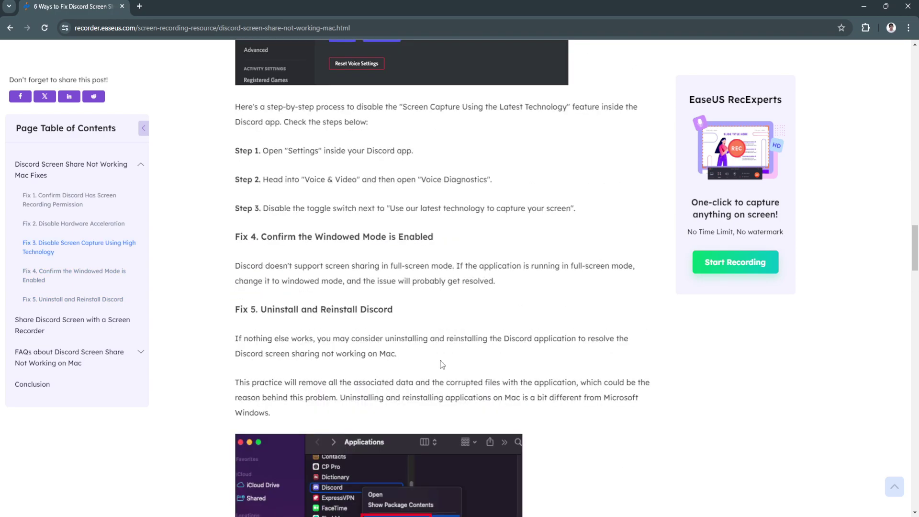